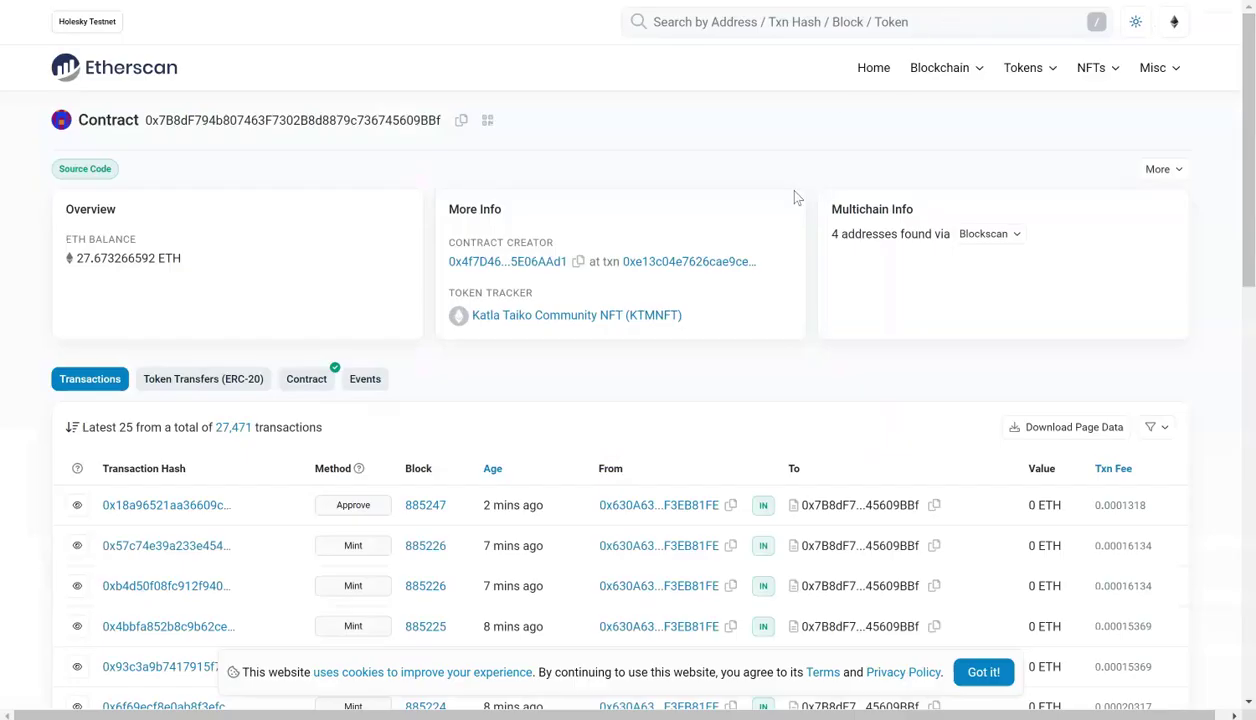
Step: Open the write functions of the Katla Taiko Community NFT contract and connect the Web3 wallet, accepting the beta notice
left_click(312, 384)
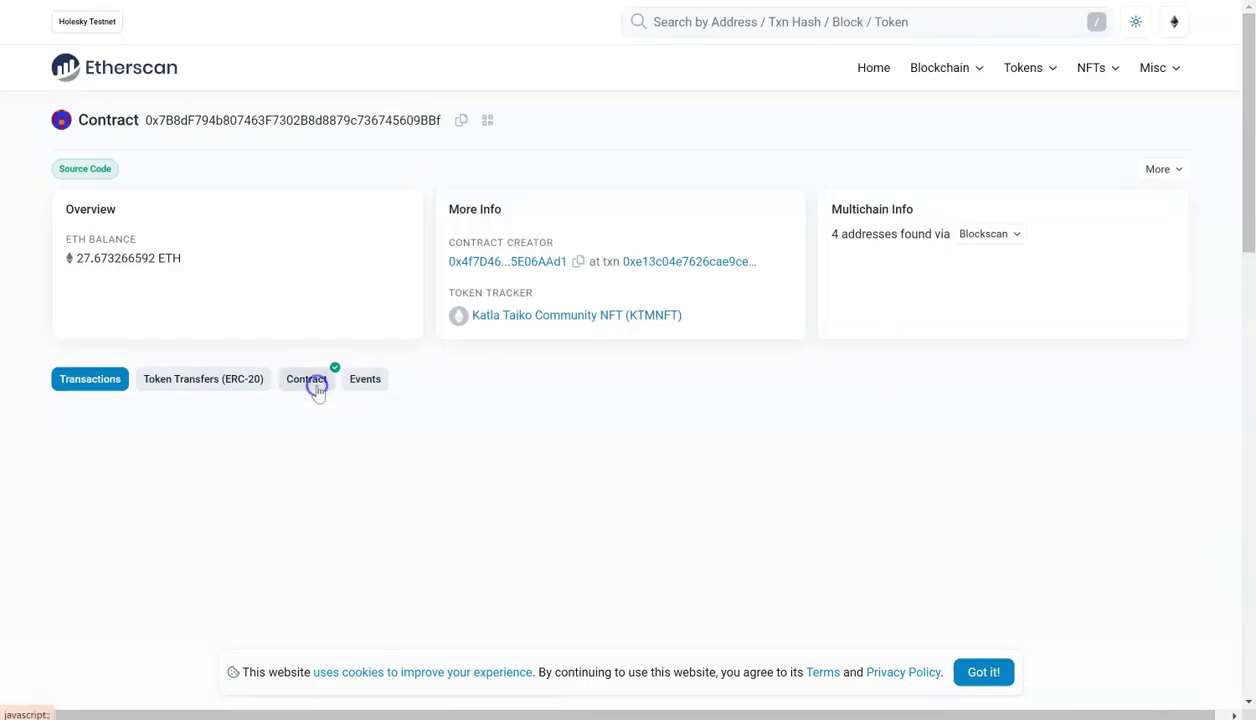
scroll(457, 415, "down", 2)
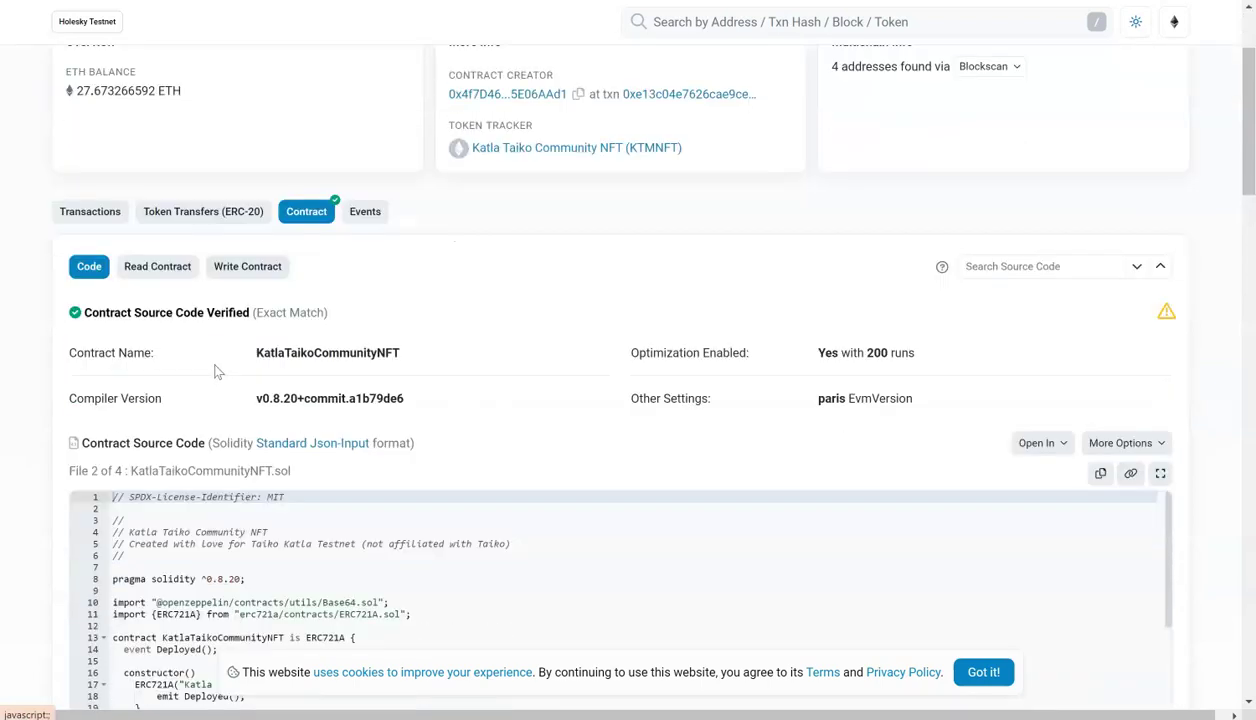
left_click(252, 266)
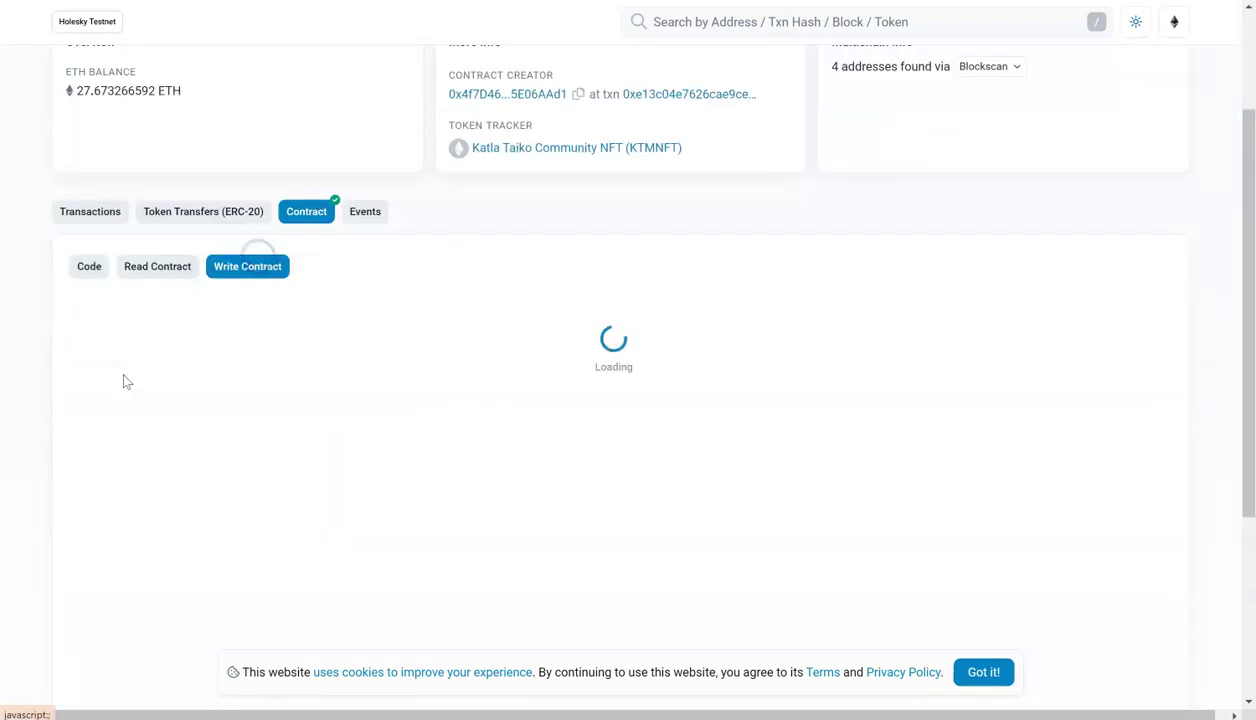
left_click(140, 305)
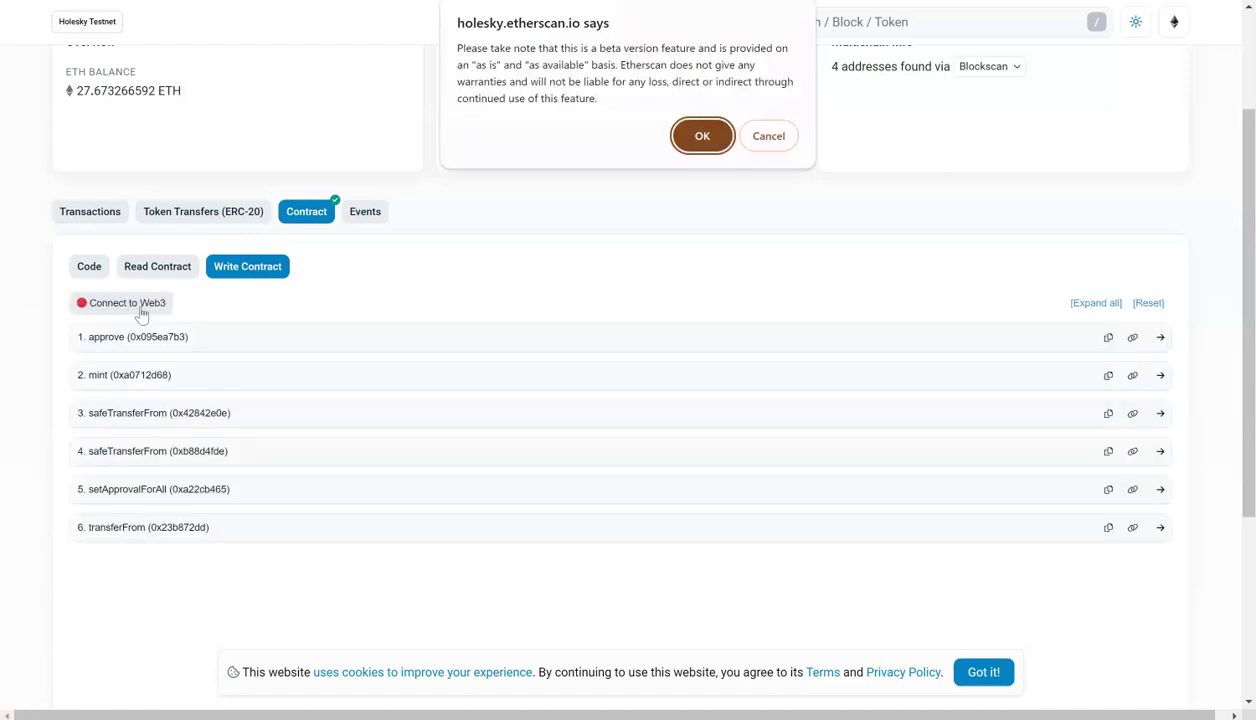
left_click(670, 140)
Step: Mint 12 NFTs through the contract's mint function with a payable amount of 0 ether and confirm the wallet transaction
left_click(328, 381)
left_click(206, 431)
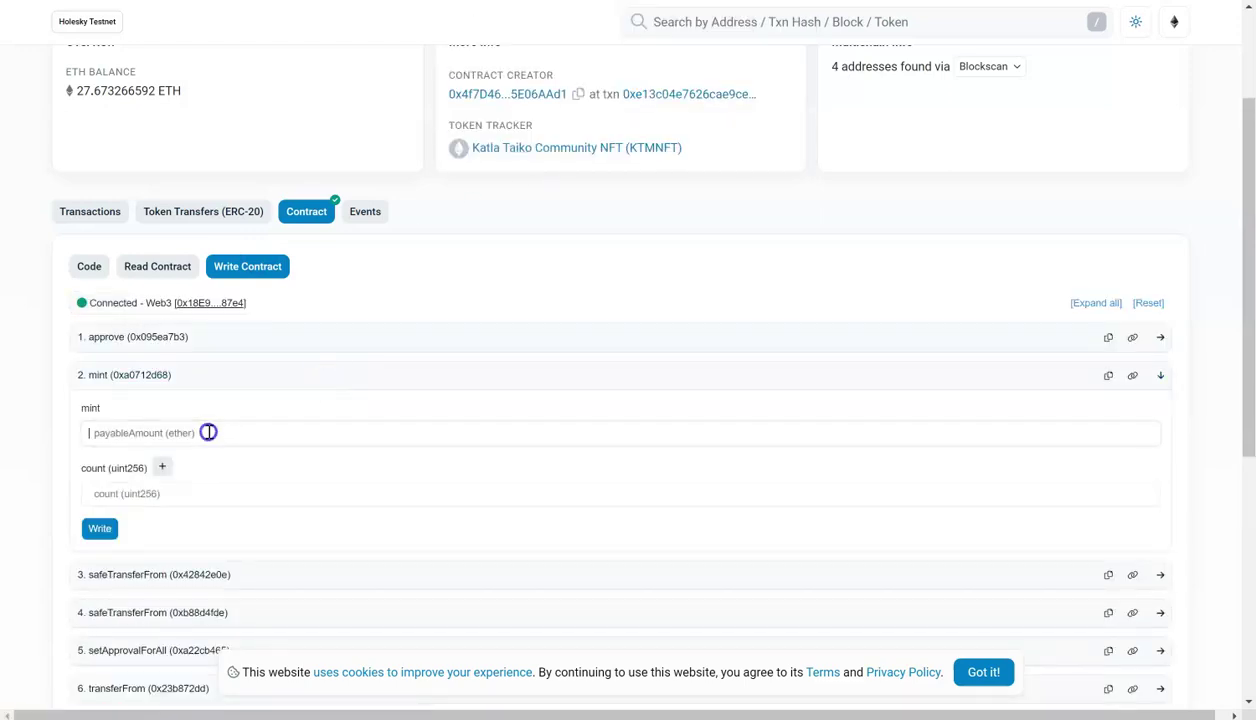
type("0")
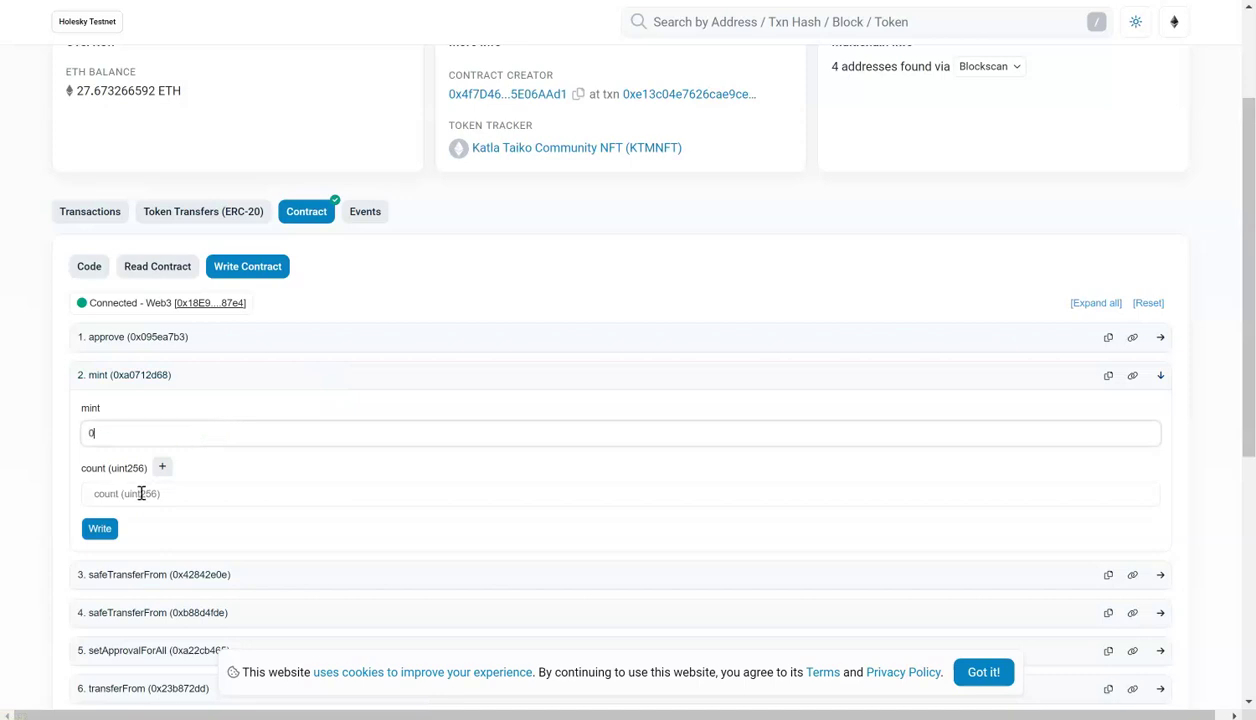
left_click(140, 493)
type("12")
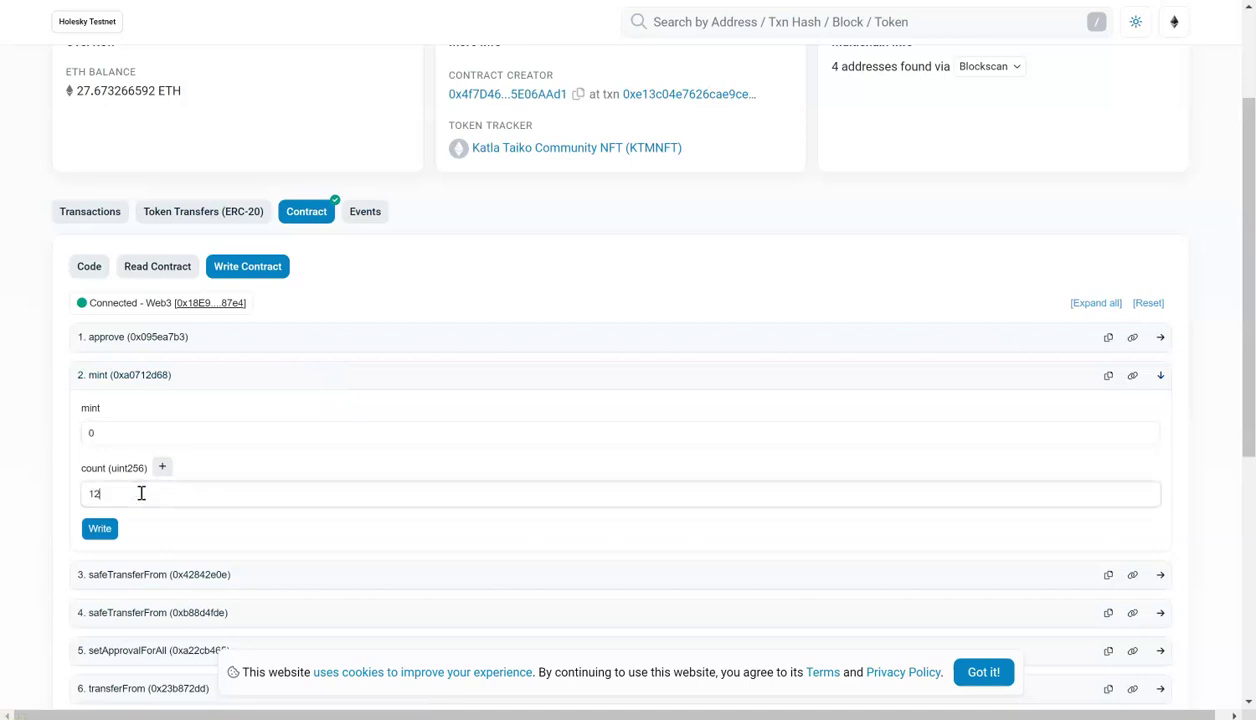
left_click(101, 529)
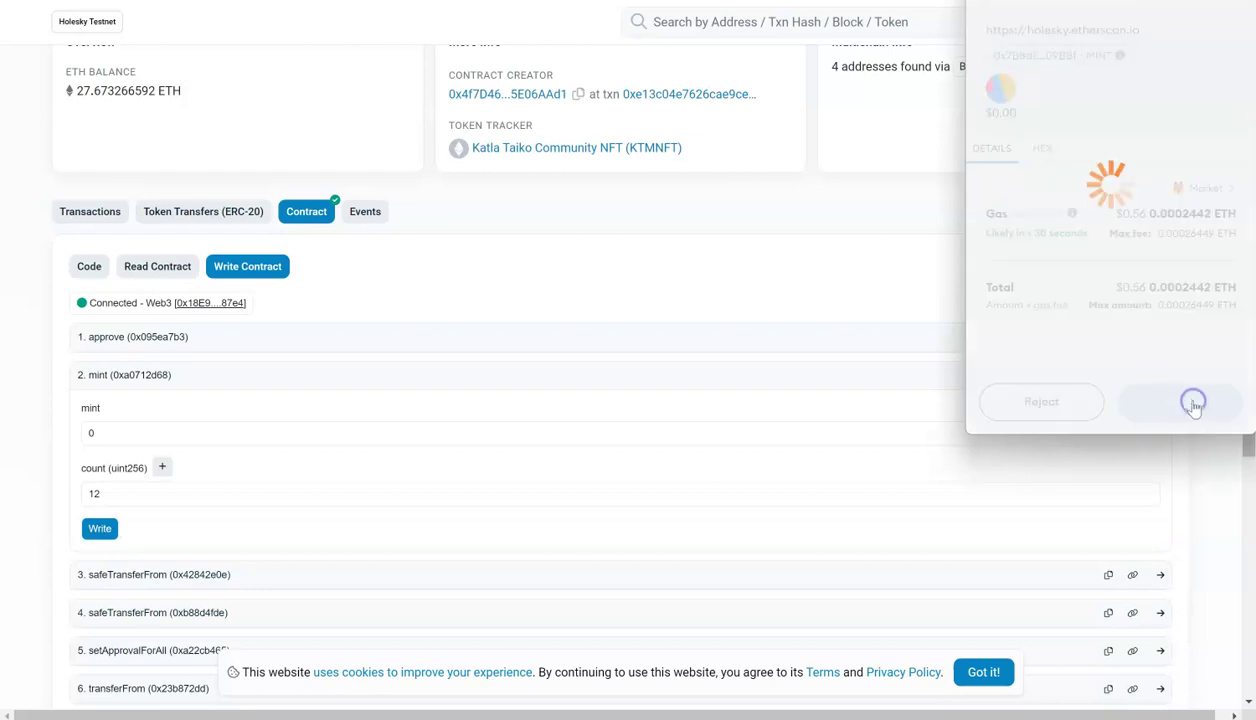
left_click(1074, 367)
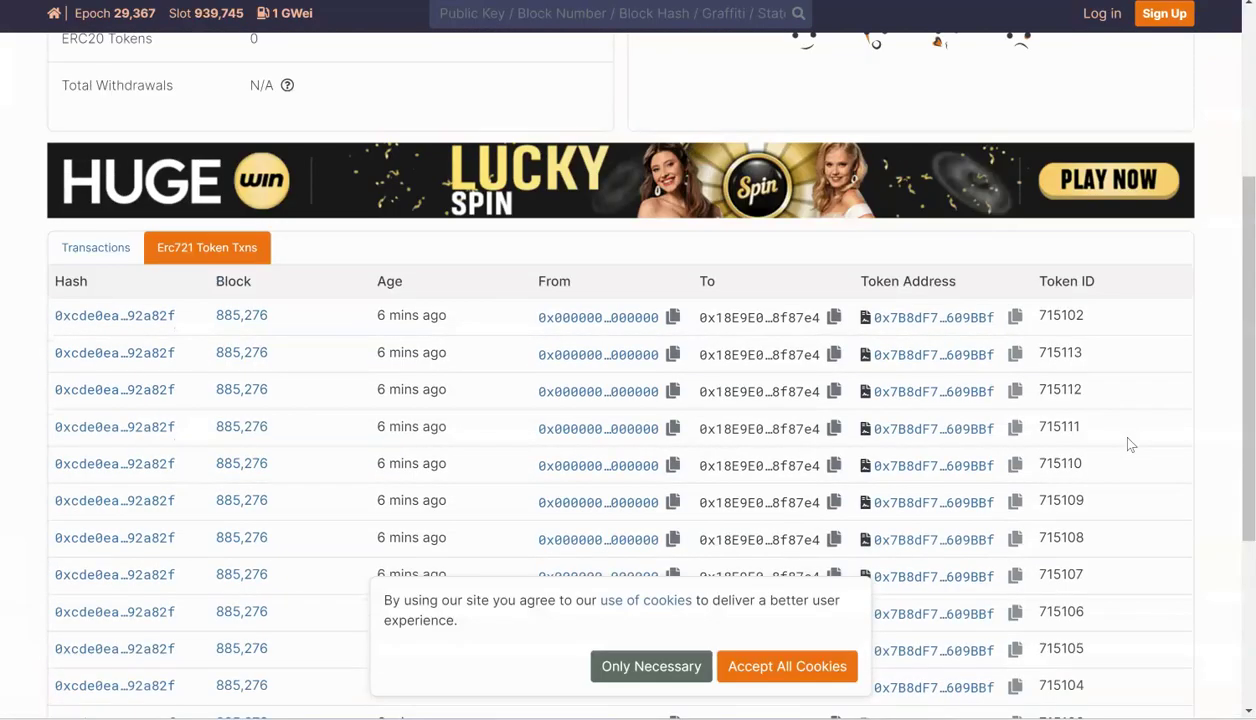
Step: Copy token ID 715103 from the last row of the wallet's ERC-721 token transactions
scroll(1128, 442, "down", 2)
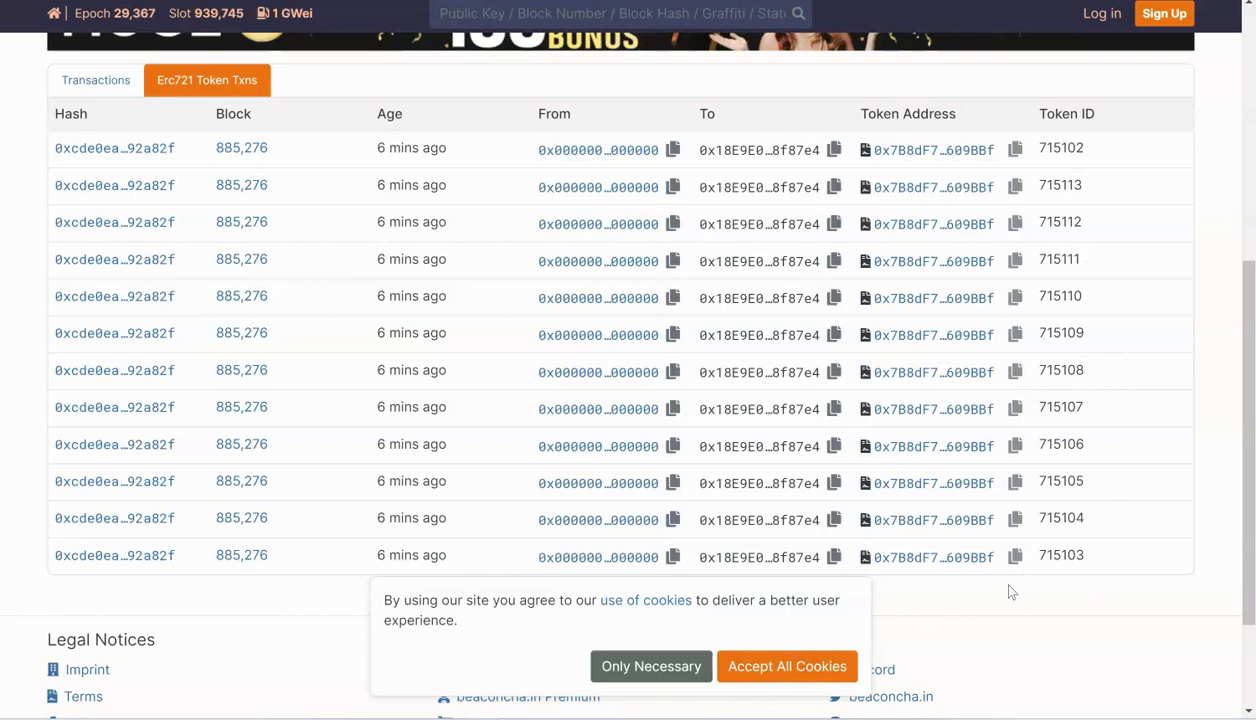
double_click(1077, 555)
key("ctrl+c")
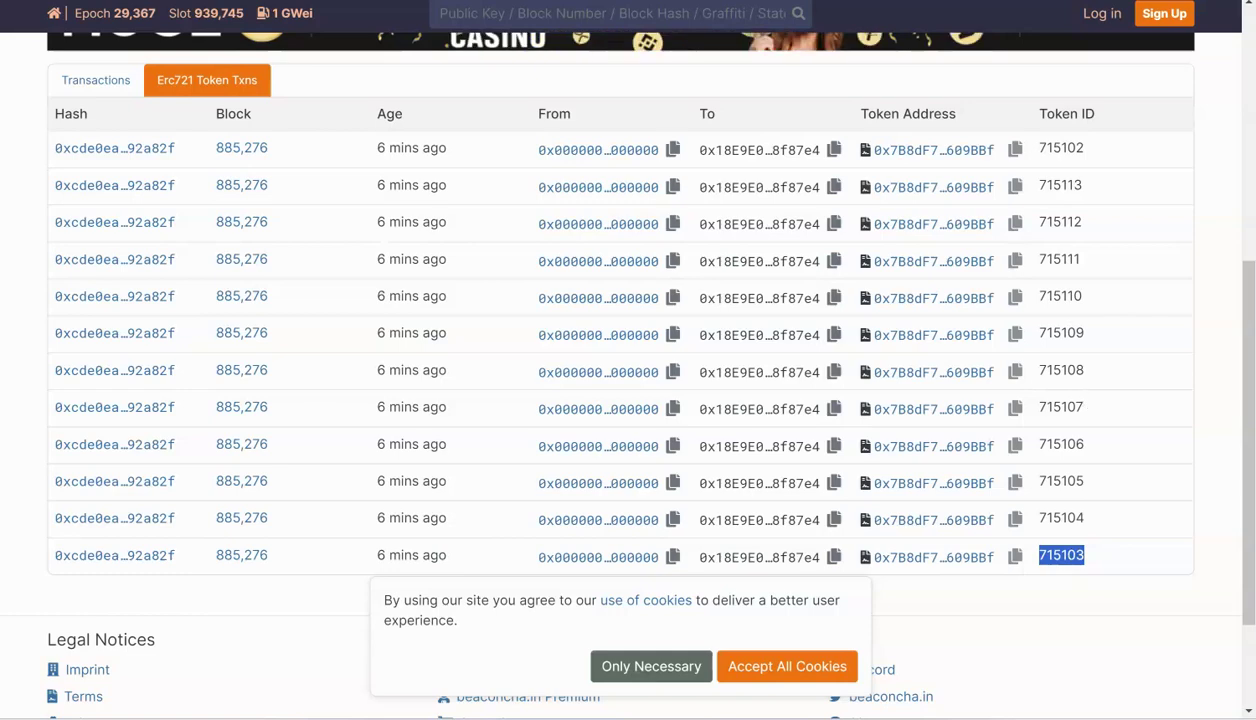
Step: Switch to the Taiko bridge and import the NFT from Holesky using its contract address and token ID 715103
key("ctrl+Tab")
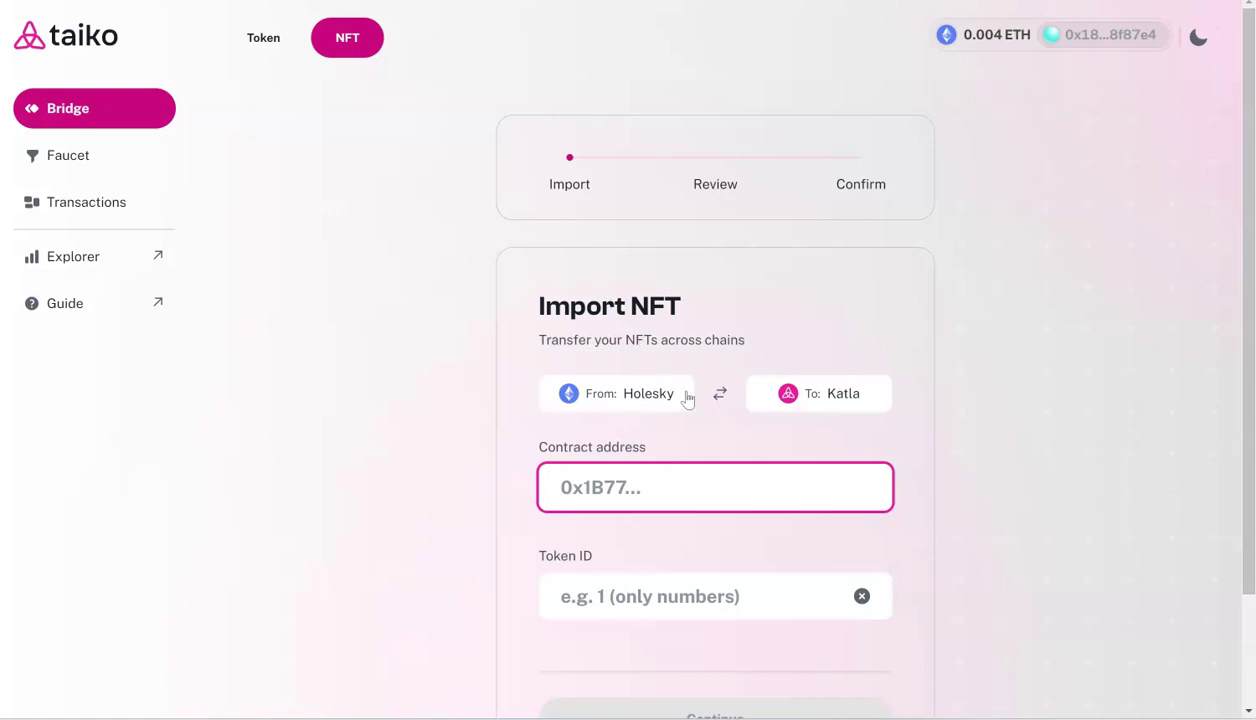
left_click(711, 583)
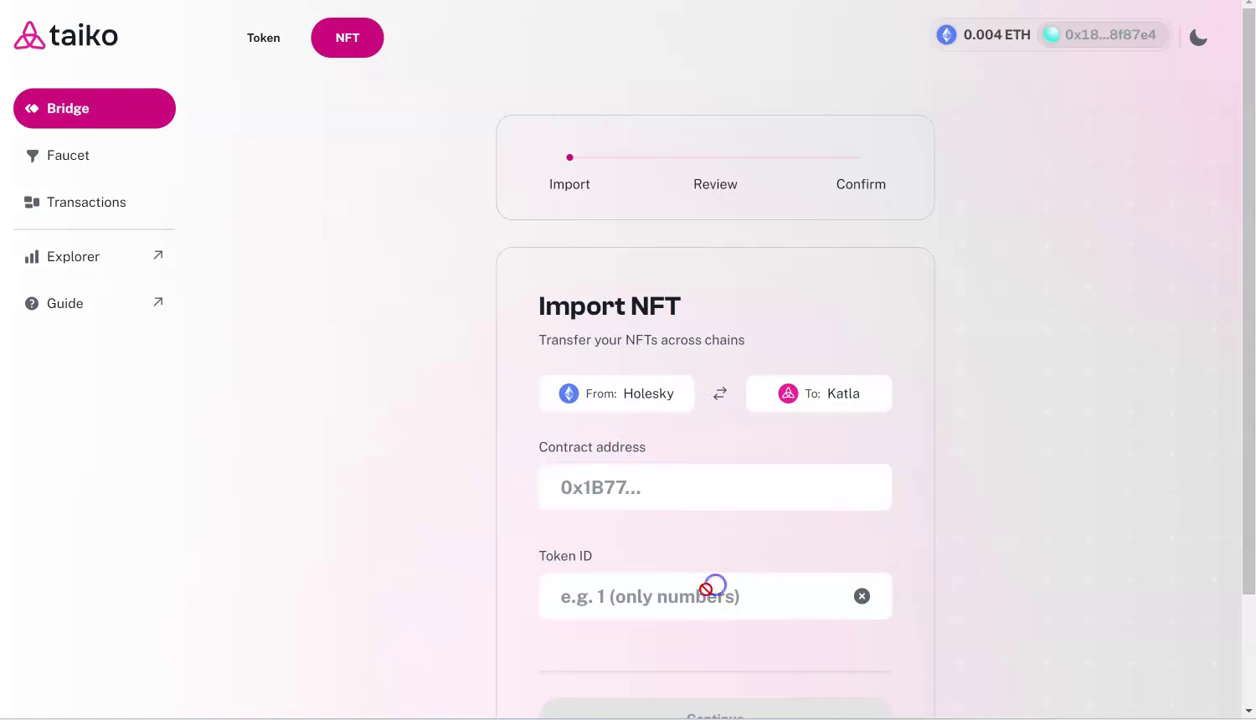
left_click(691, 487)
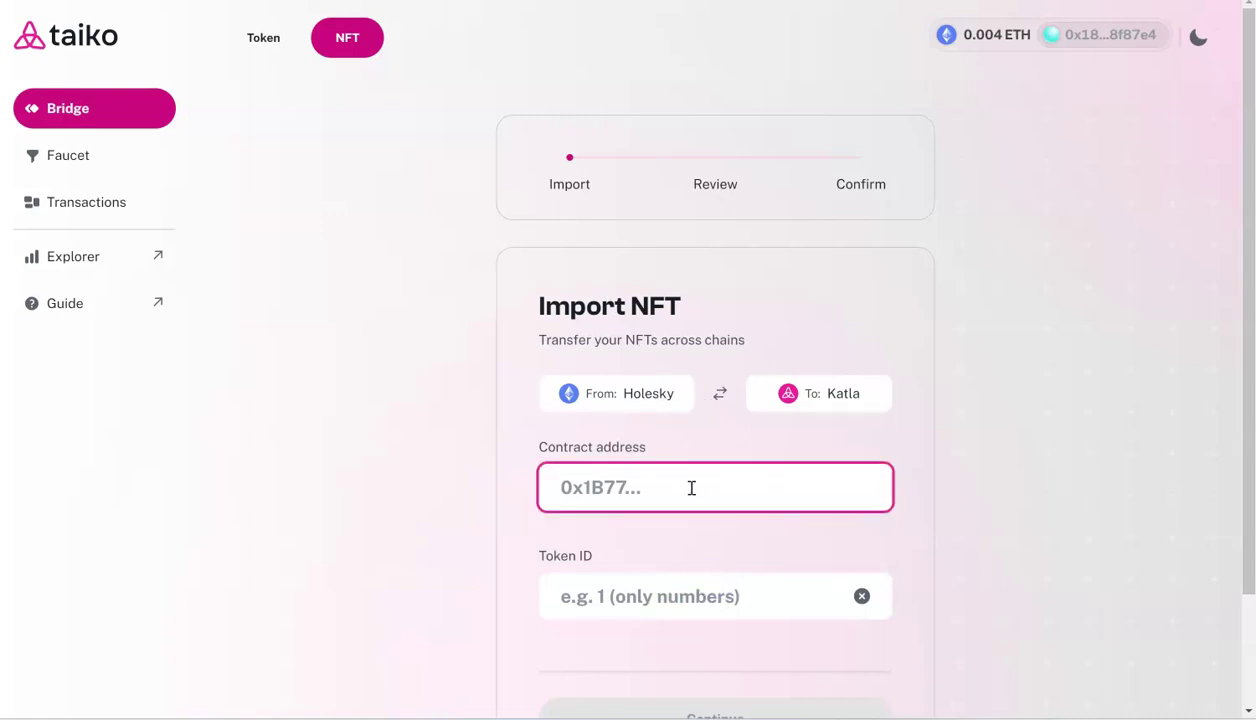
key("ctrl+v")
left_click(636, 600)
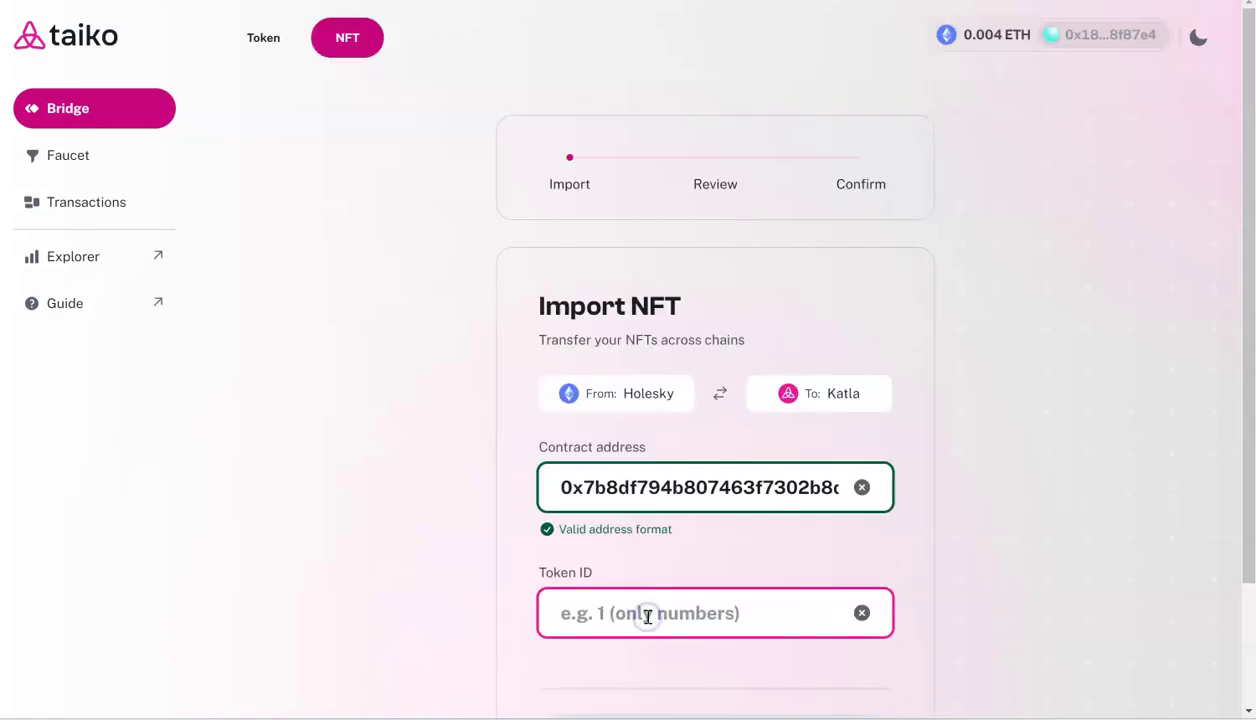
key("ctrl+v")
scroll(698, 598, "down", 2)
left_click(697, 597)
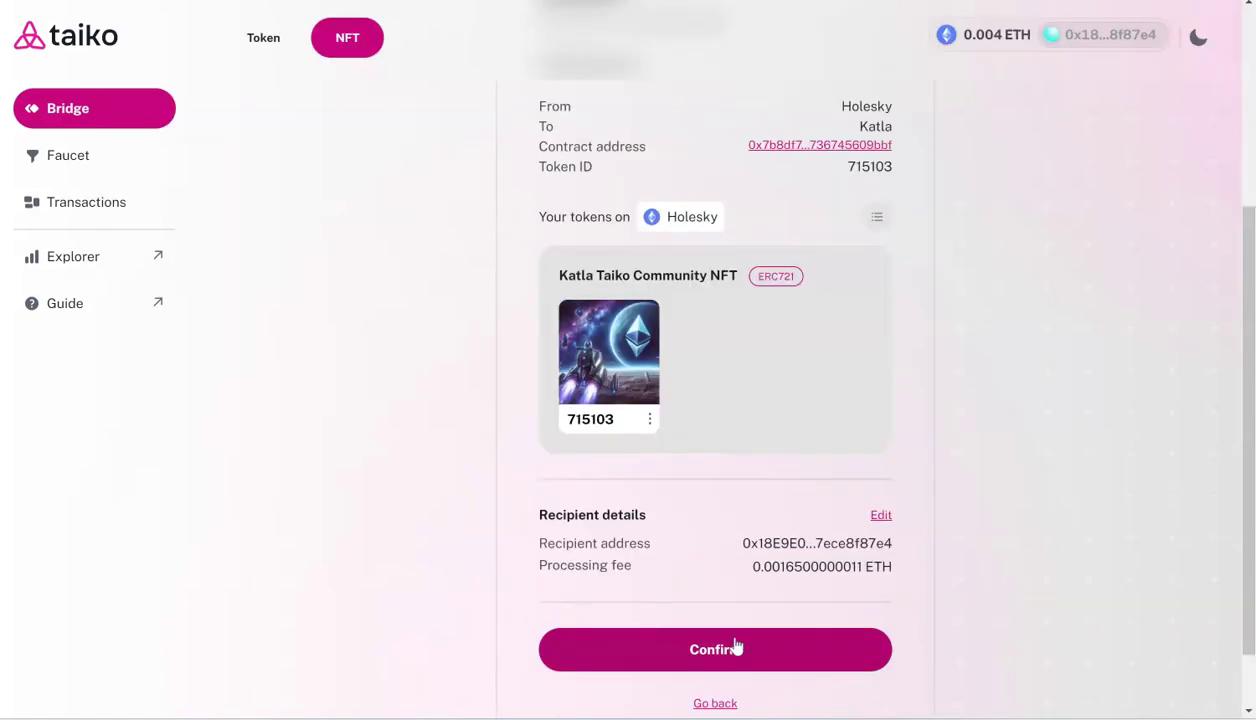
Step: Confirm the reviewed NFT transfer, approve and bridge it to Katla, and return to the bridge form
left_click(733, 650)
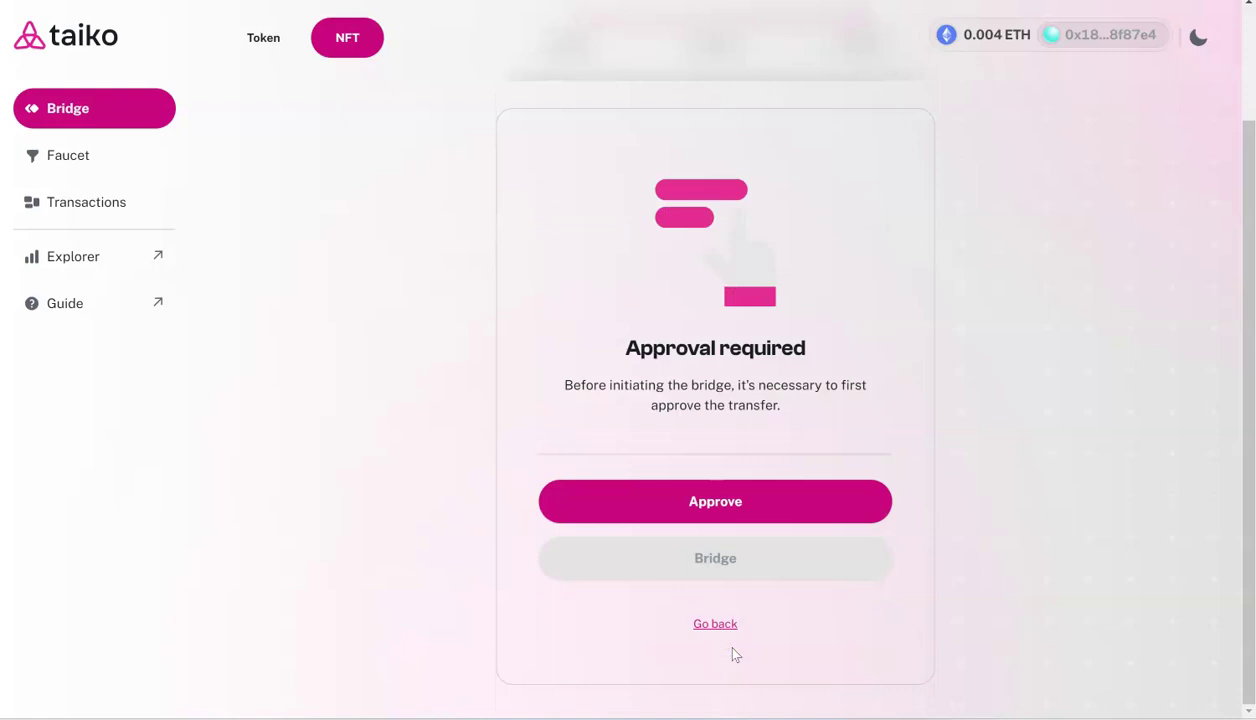
left_click(716, 511)
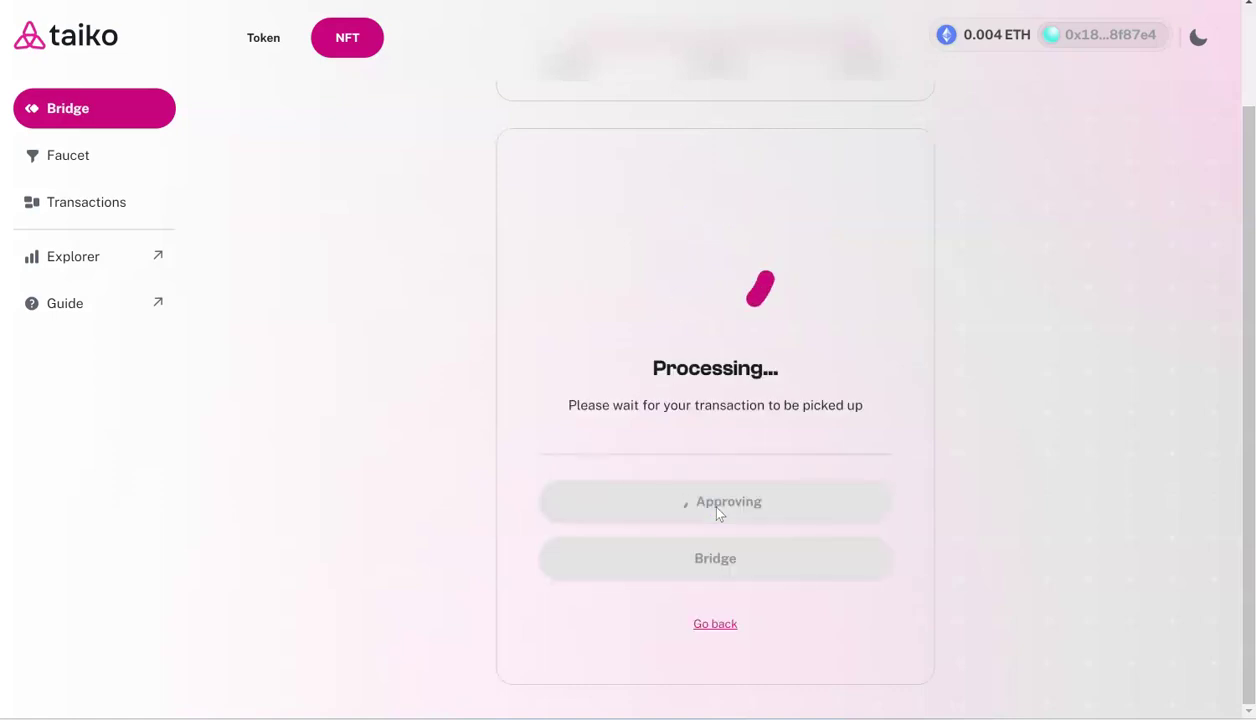
left_click(719, 567)
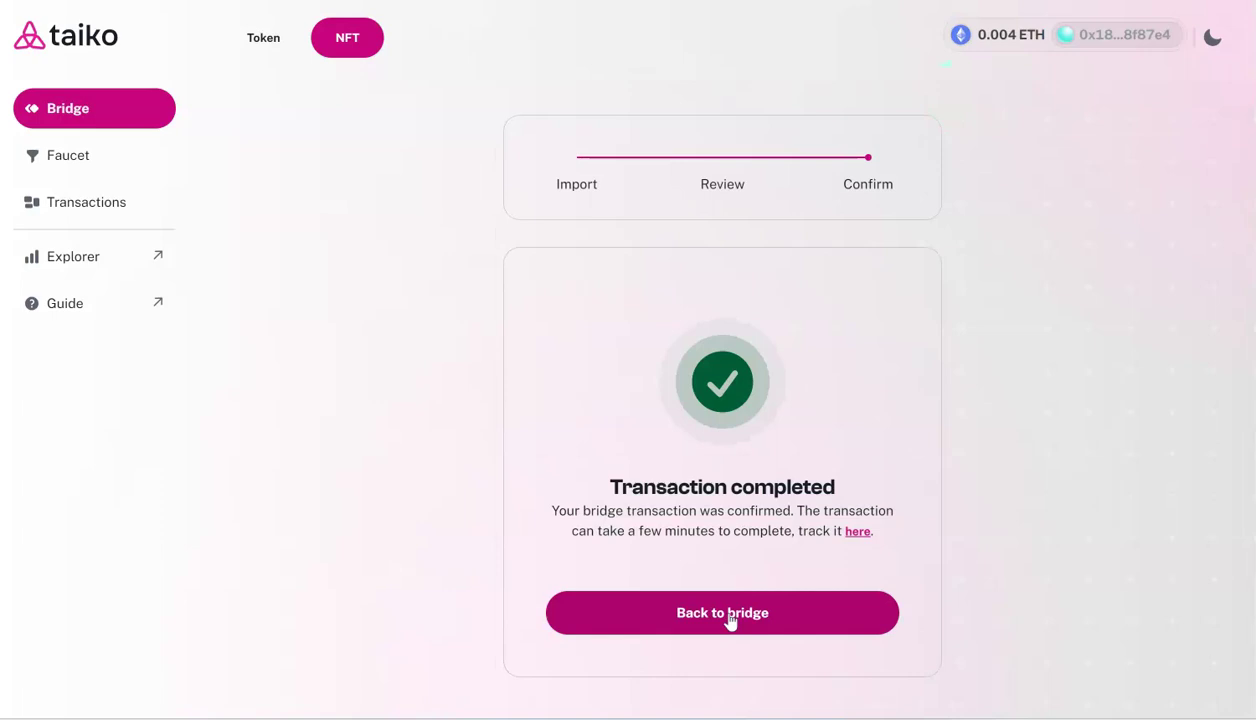
left_click(728, 614)
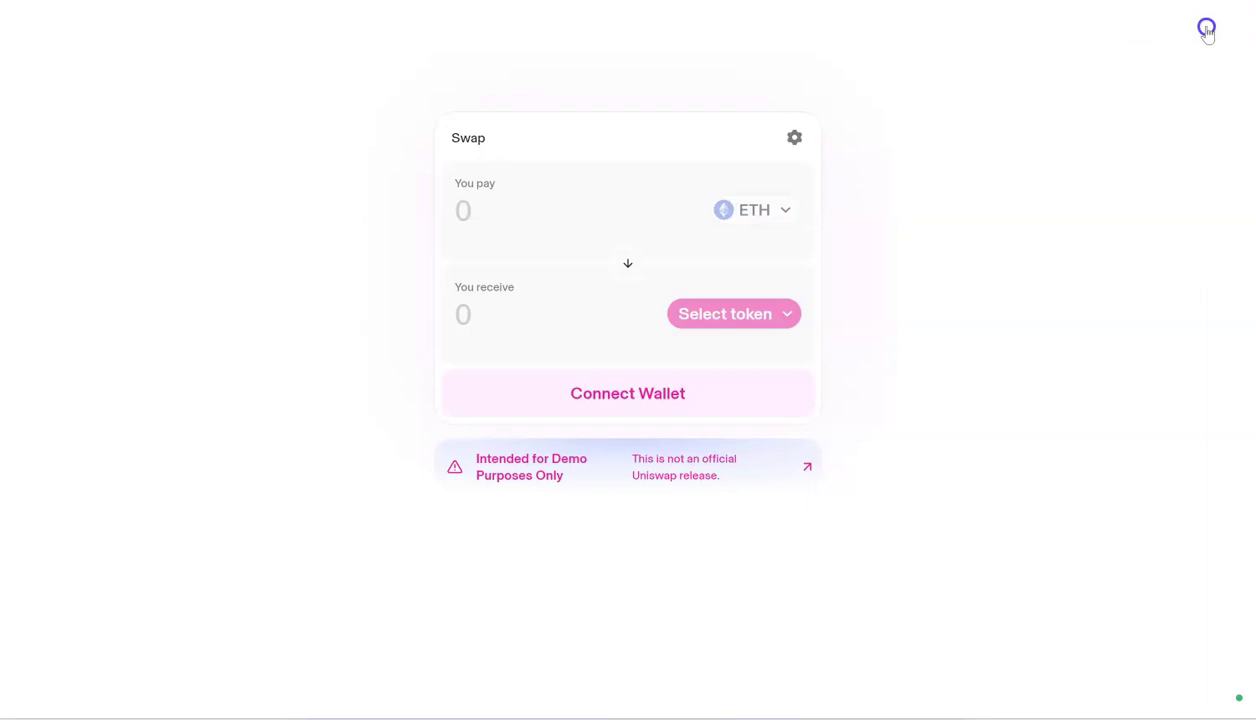
Step: Select HORSE as the token to receive in the swap, acknowledging its warning, and enter 0.05 ETH as the pay amount
left_click(705, 314)
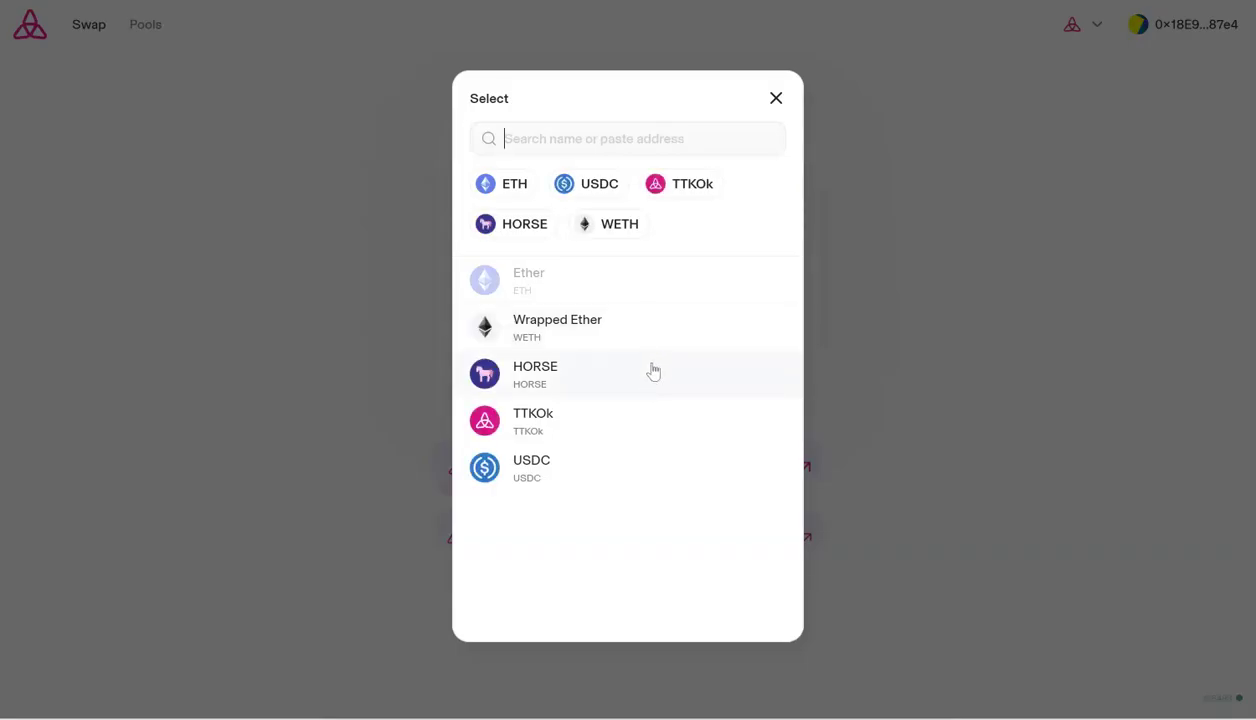
left_click(653, 366)
left_click_drag(638, 410, 634, 457)
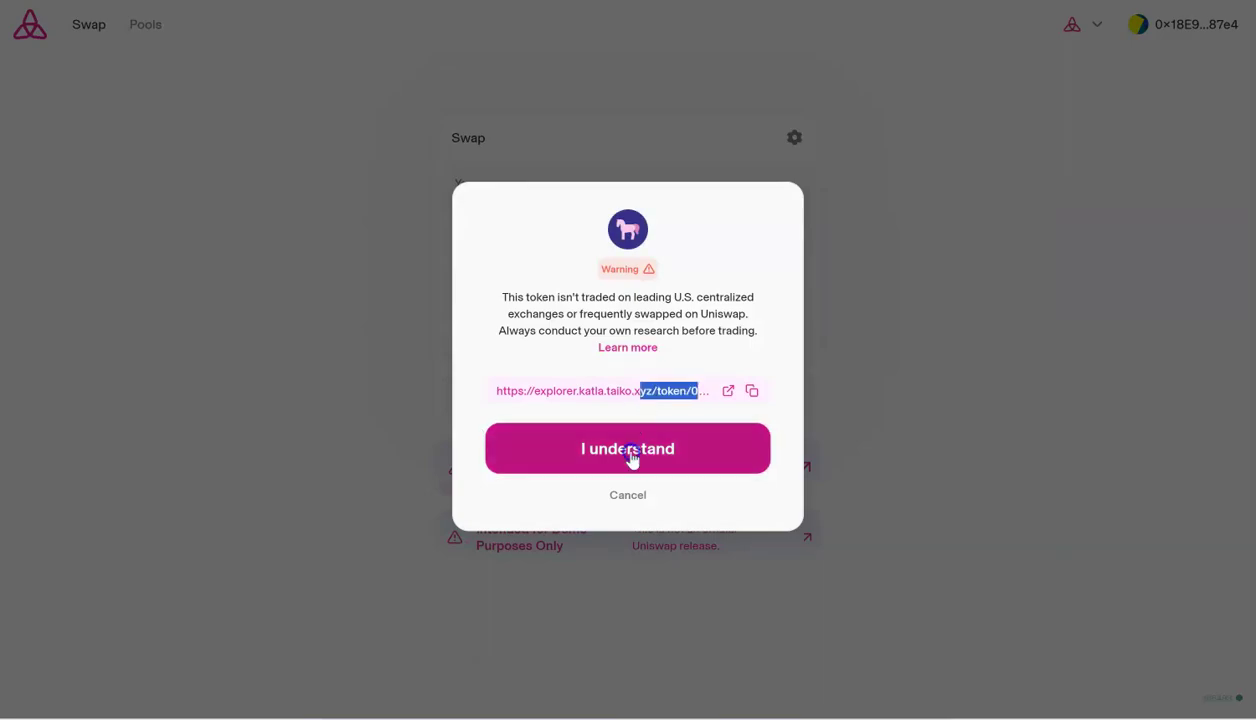
left_click(634, 457)
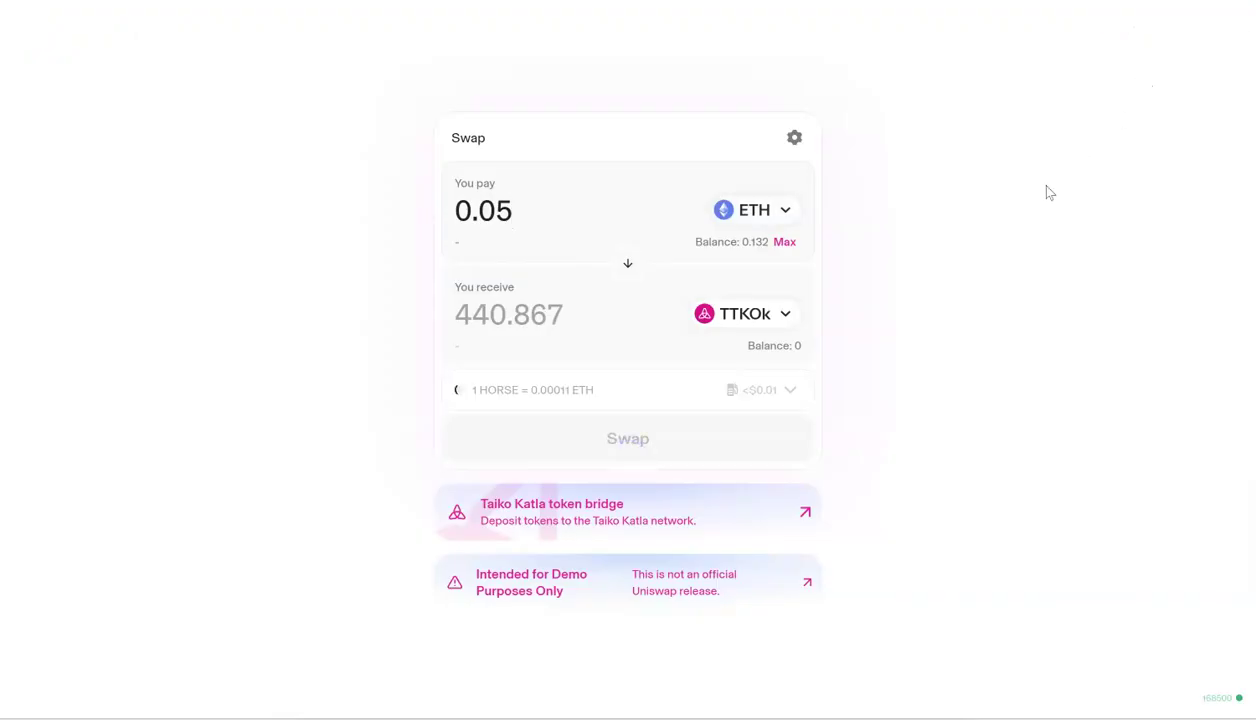
type("0.05")
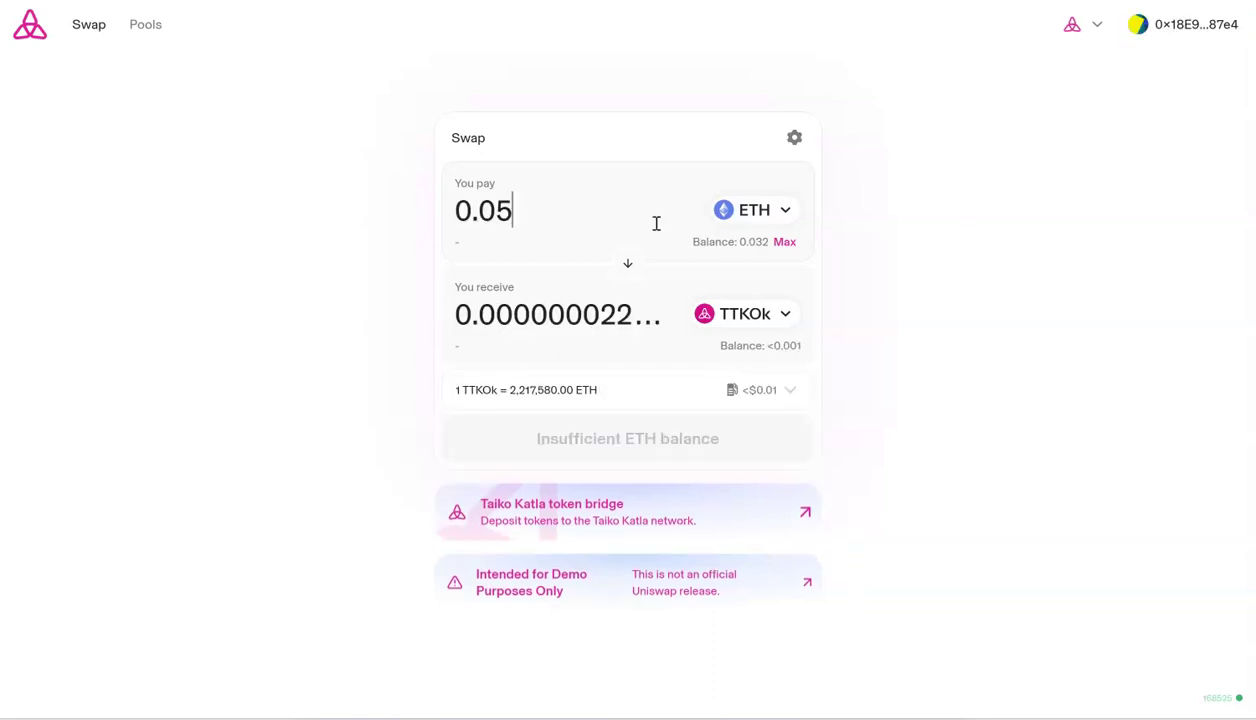
Step: Change the swap's receive token to USDC and open the pools page
left_click(783, 315)
left_click(530, 424)
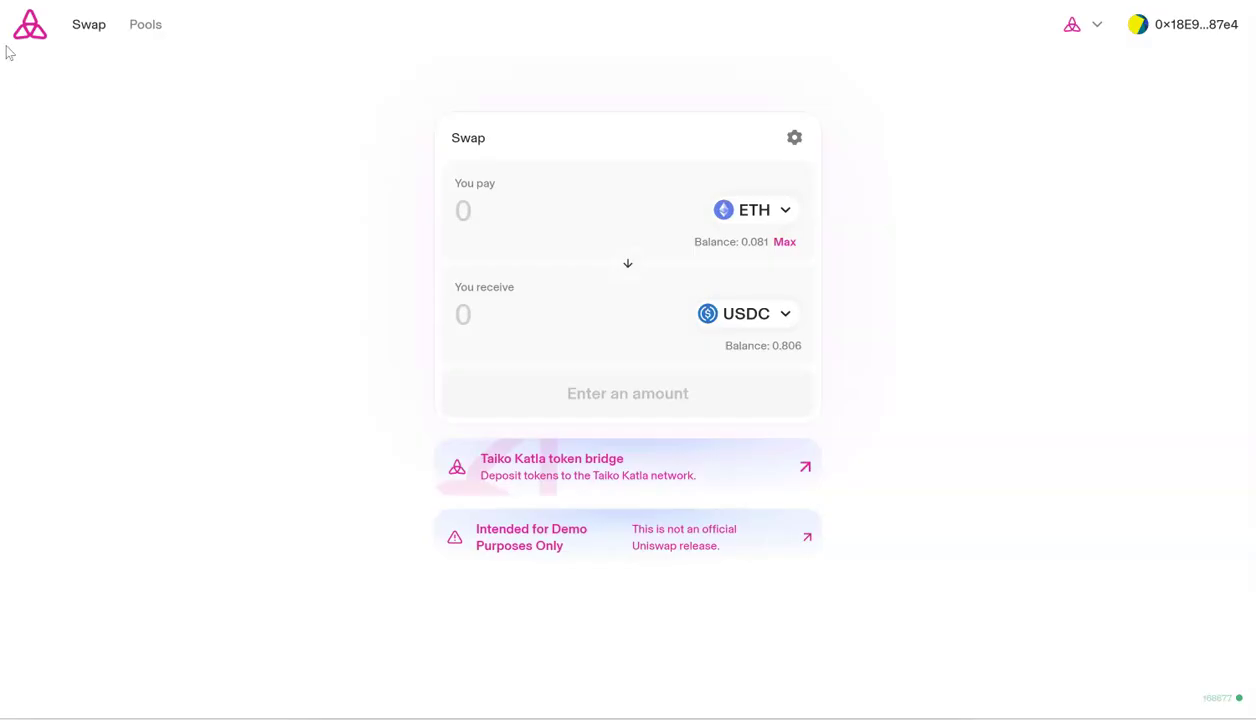
left_click(144, 26)
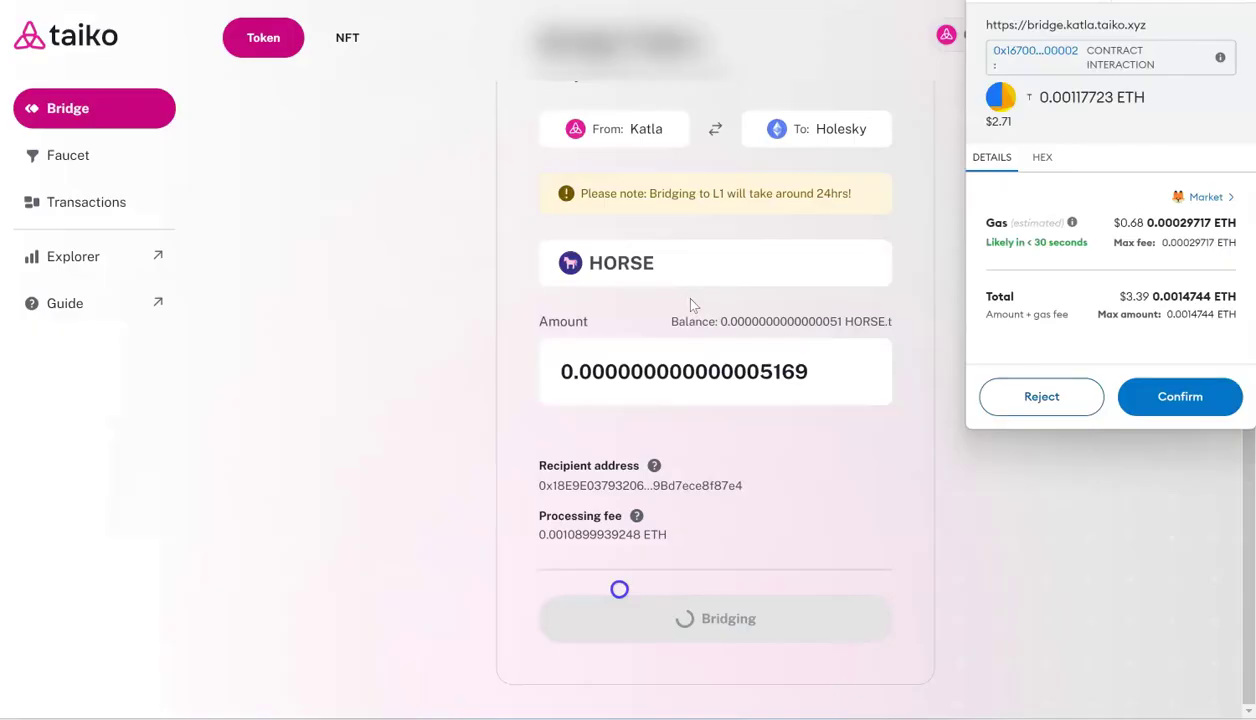
Step: Review the HORSE transfer from Katla to Holesky and confirm the bridging transaction in the wallet
scroll(738, 337, "up", 2)
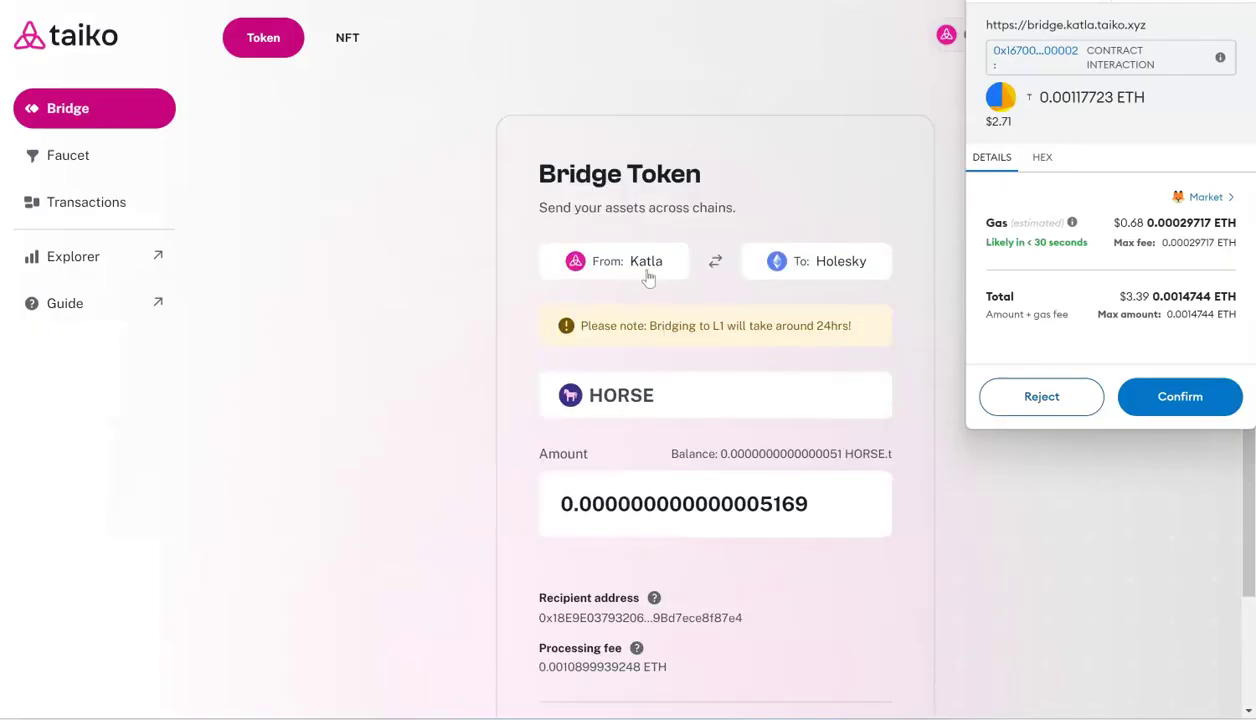
left_click(1165, 400)
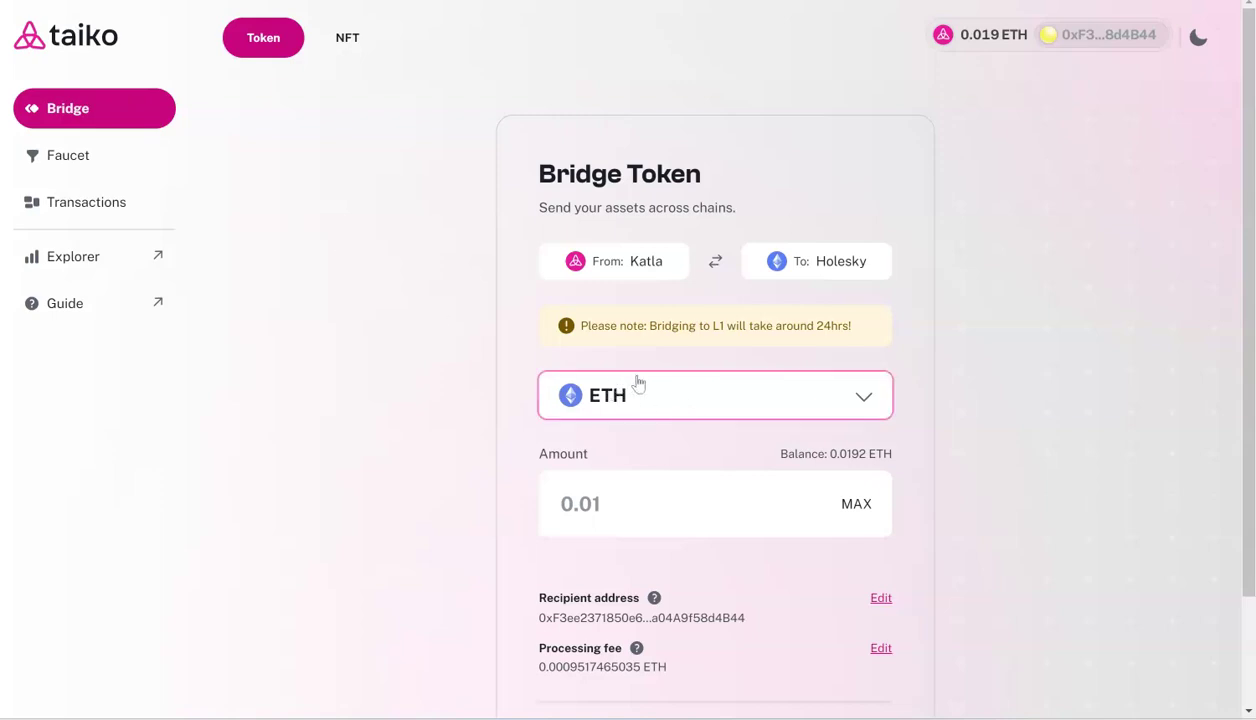
Step: Bridge the maximum available amount of HORSE from Katla to Holesky
left_click(755, 378)
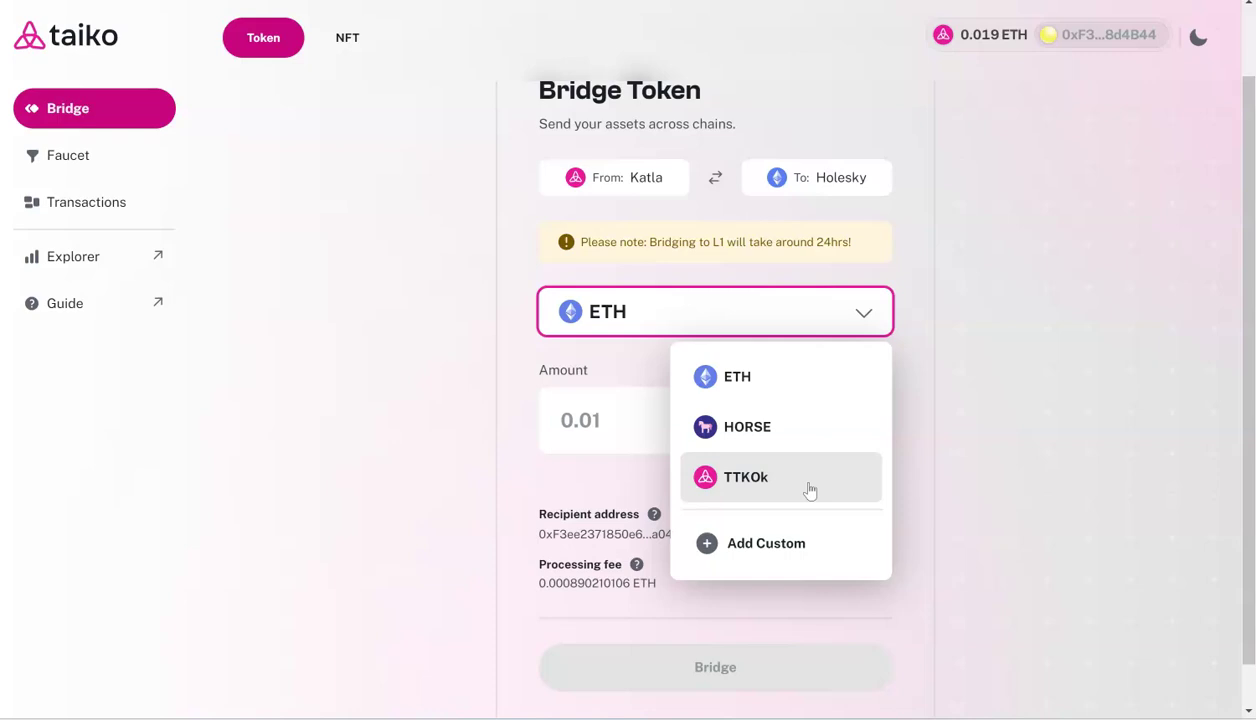
left_click(800, 428)
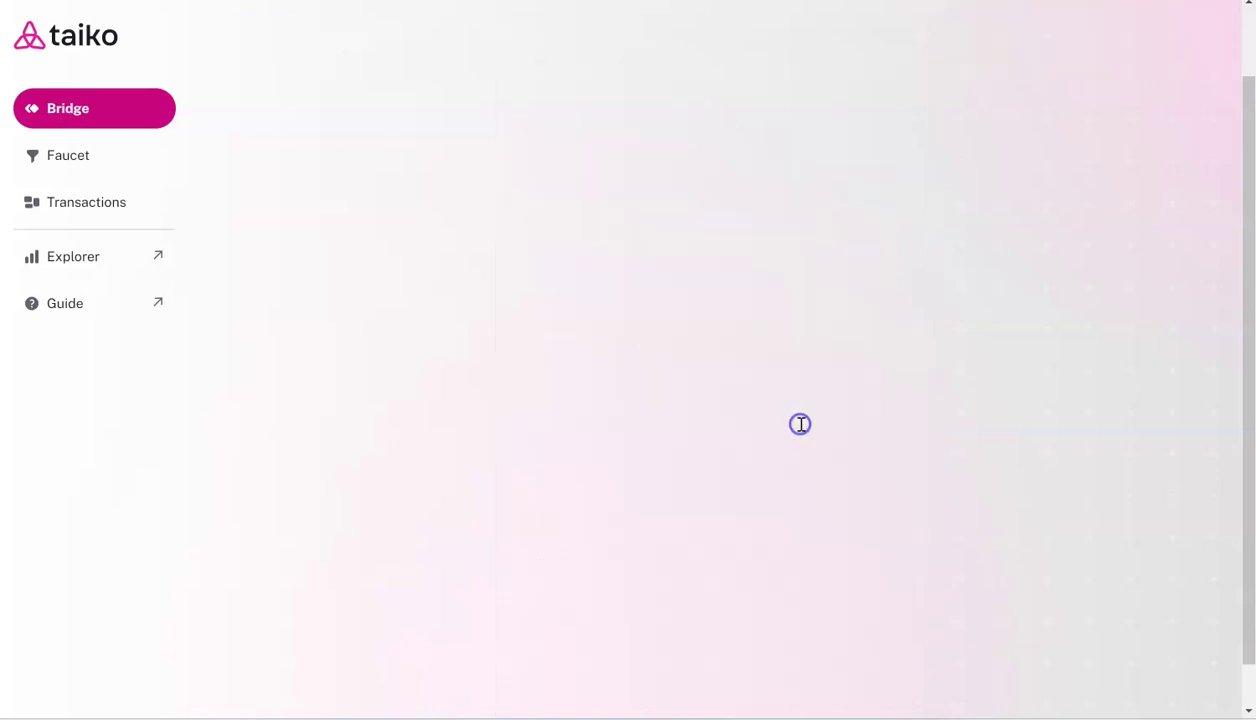
left_click(858, 422)
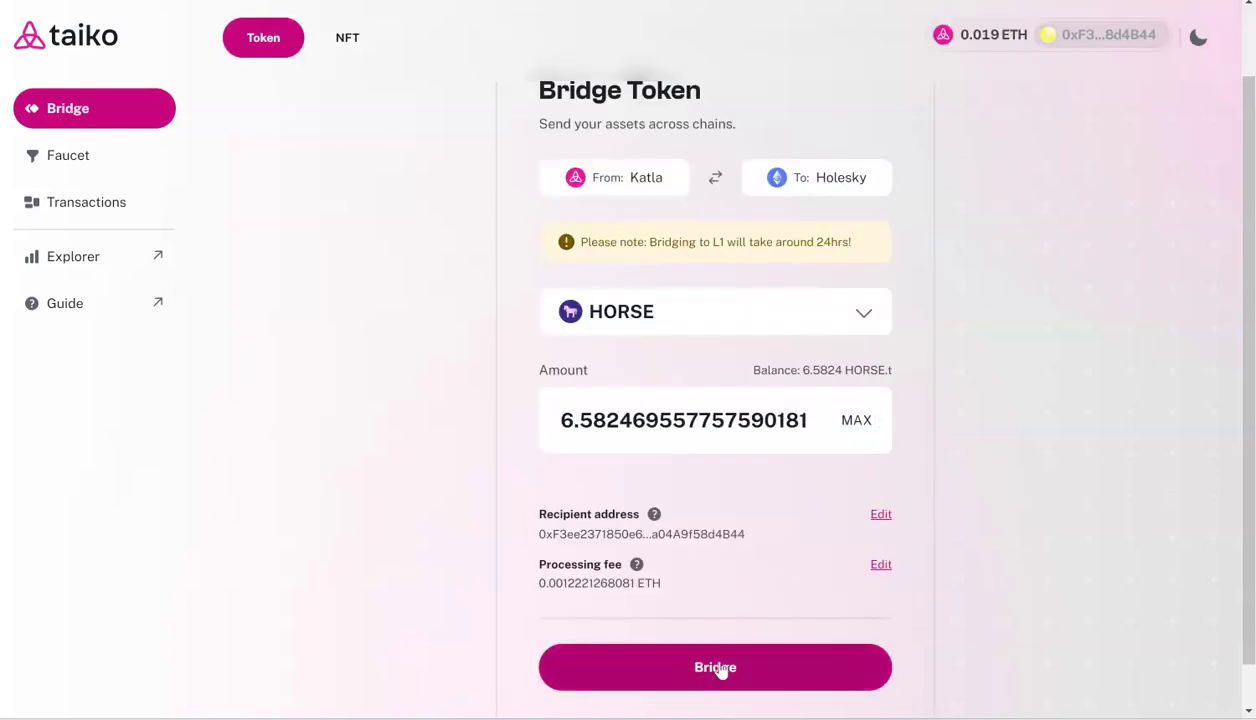
left_click(720, 670)
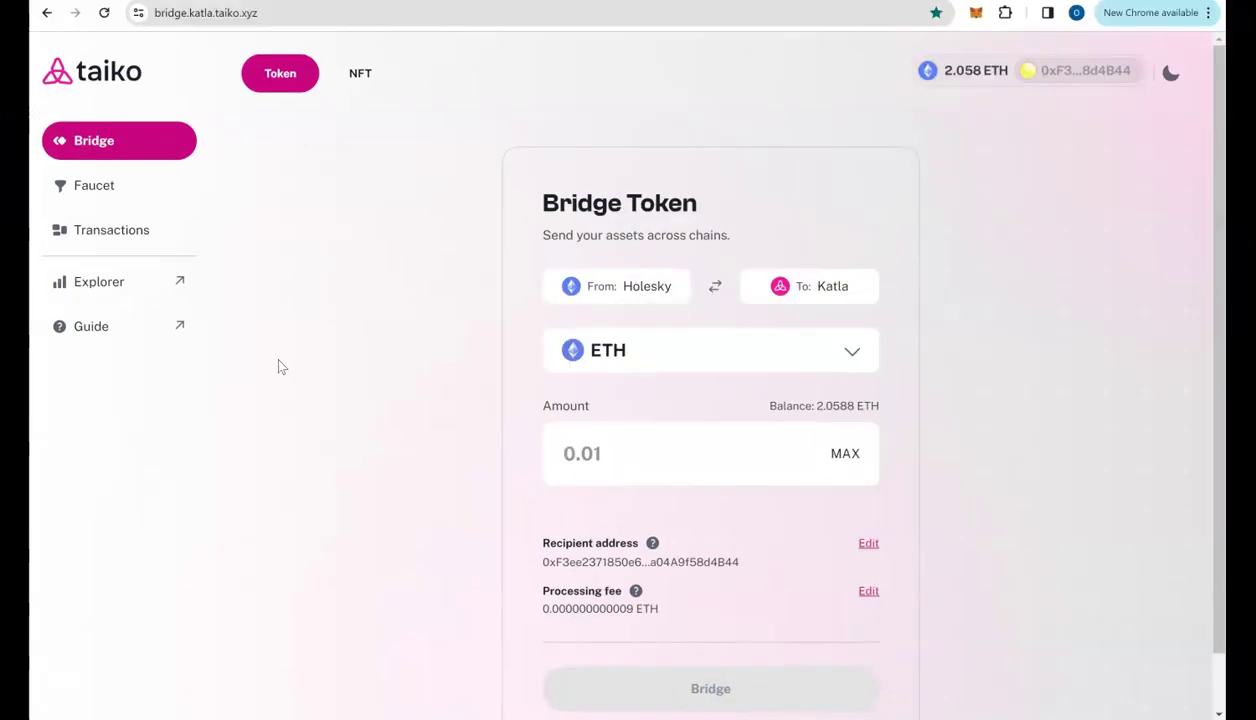